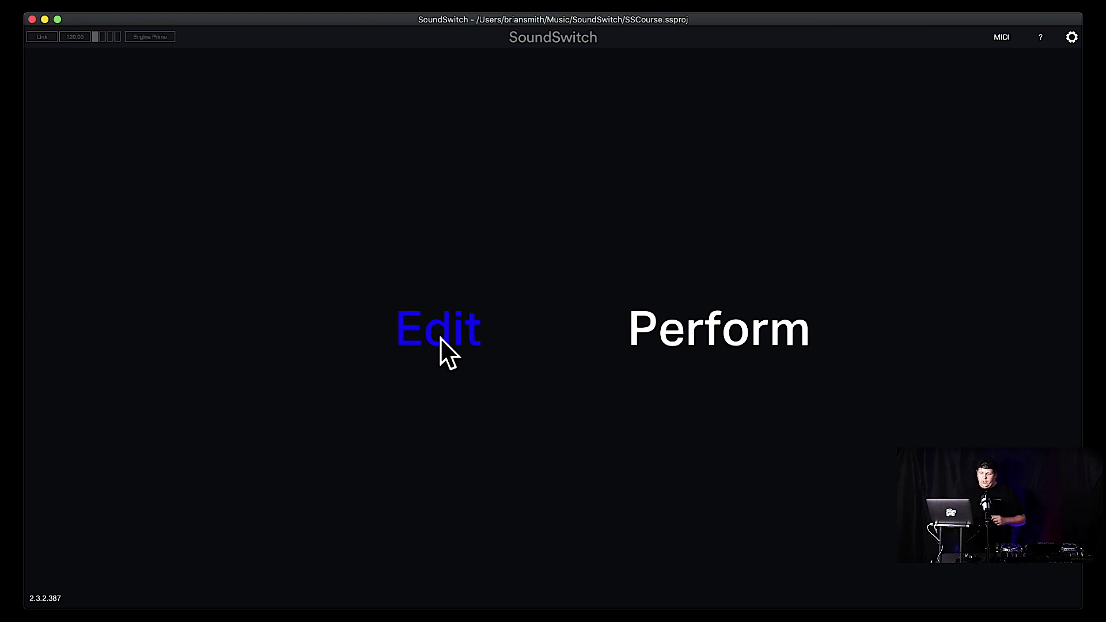
# Enter Edit mode for the SSCourse.ssproj project from the start screen.
pyautogui.click(441, 338)
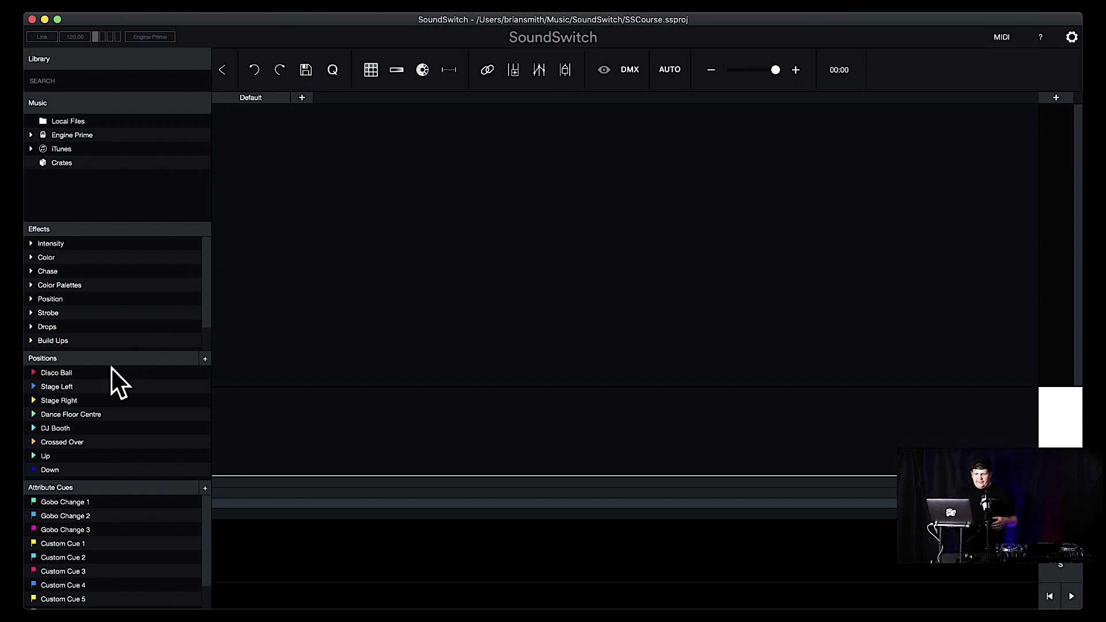
pyautogui.scroll(-2, 88, 531)
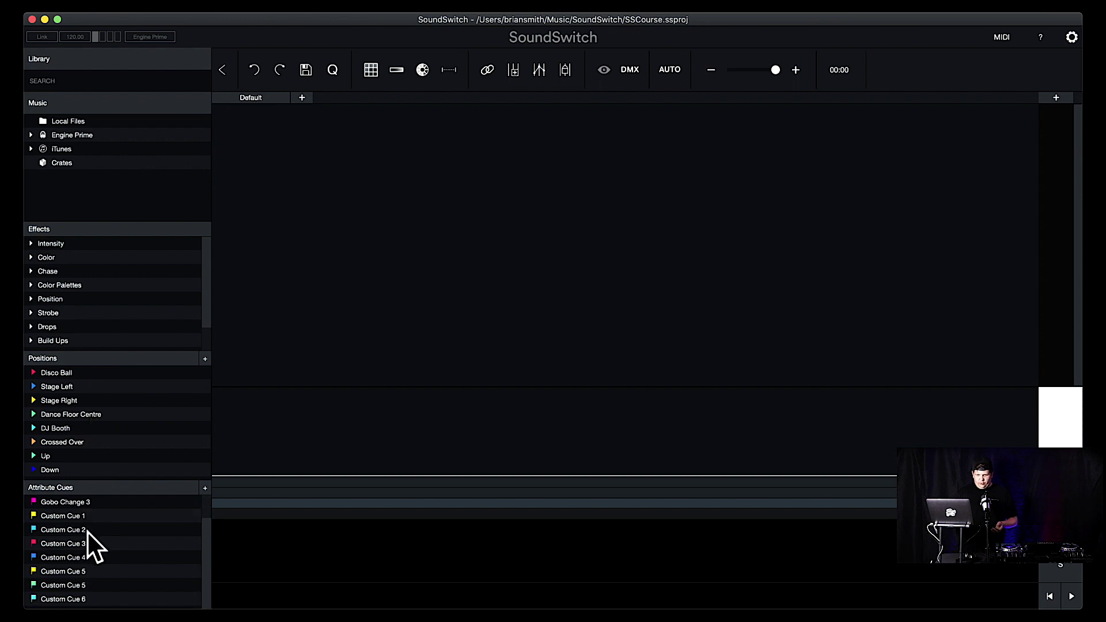
pyautogui.scroll(2, 88, 531)
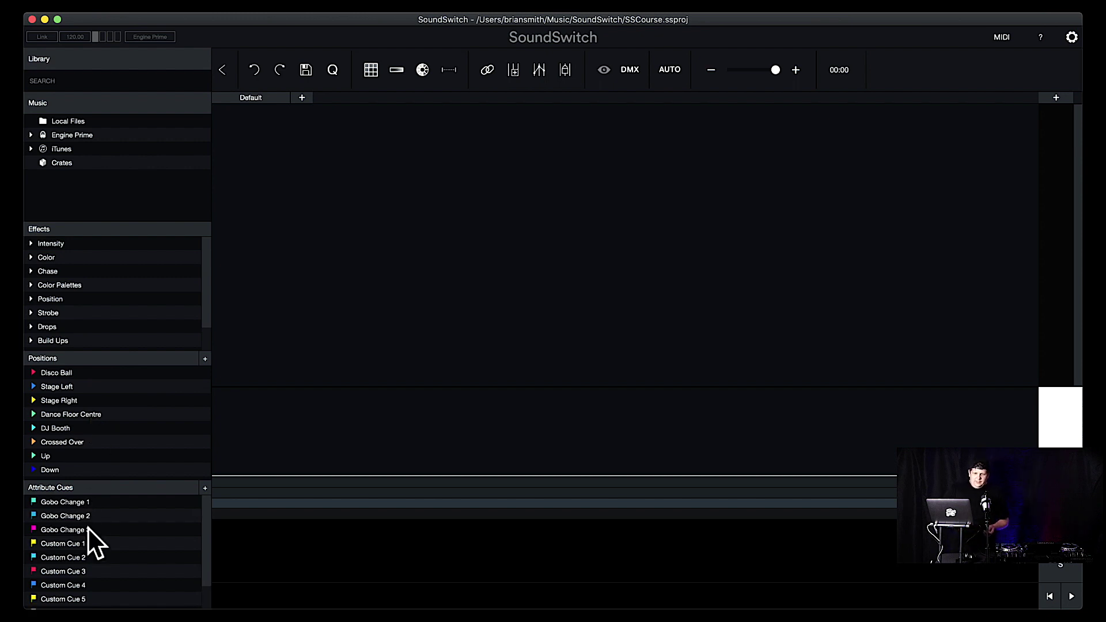
# Open the Gobo Change 1 attribute cue in the editor and close it without changes.
pyautogui.click(84, 502)
pyautogui.doubleClick(84, 502)
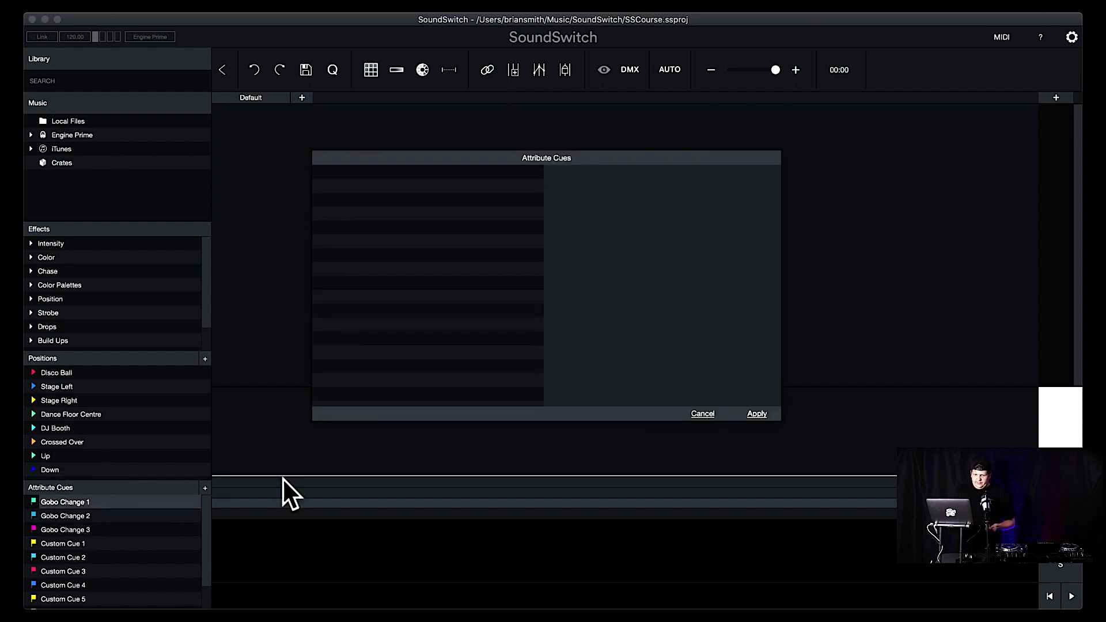
pyautogui.click(705, 413)
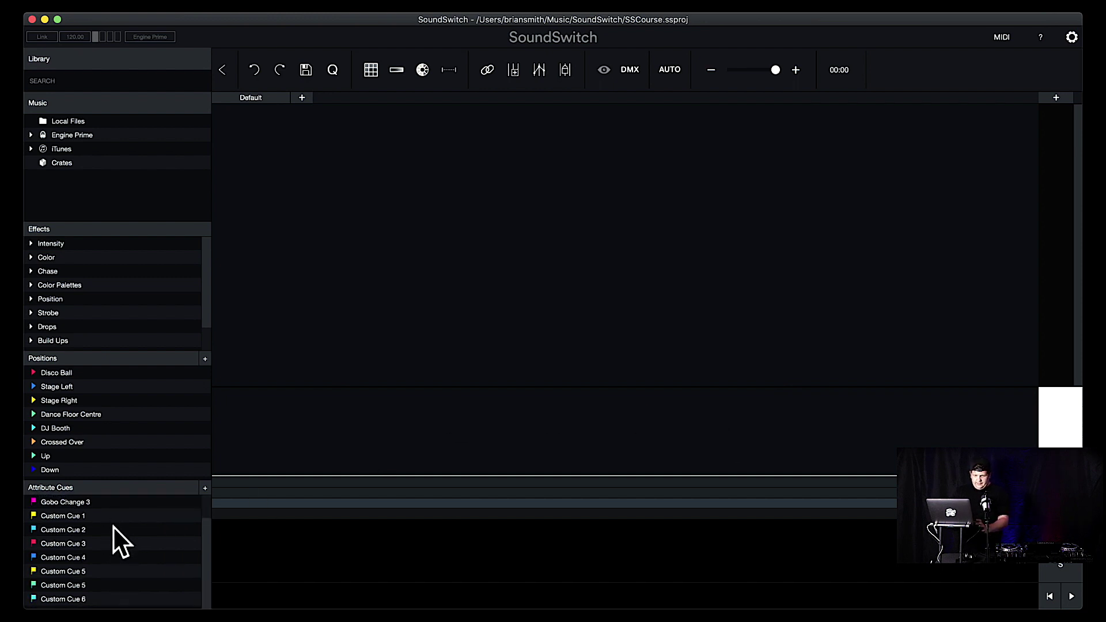
# Select all attribute cues through Custom Cue 6 and delete them from all lighting tracks.
pyautogui.scroll(-2, 74, 599)
pyautogui.click(74, 599)
pyautogui.rightClick(106, 536)
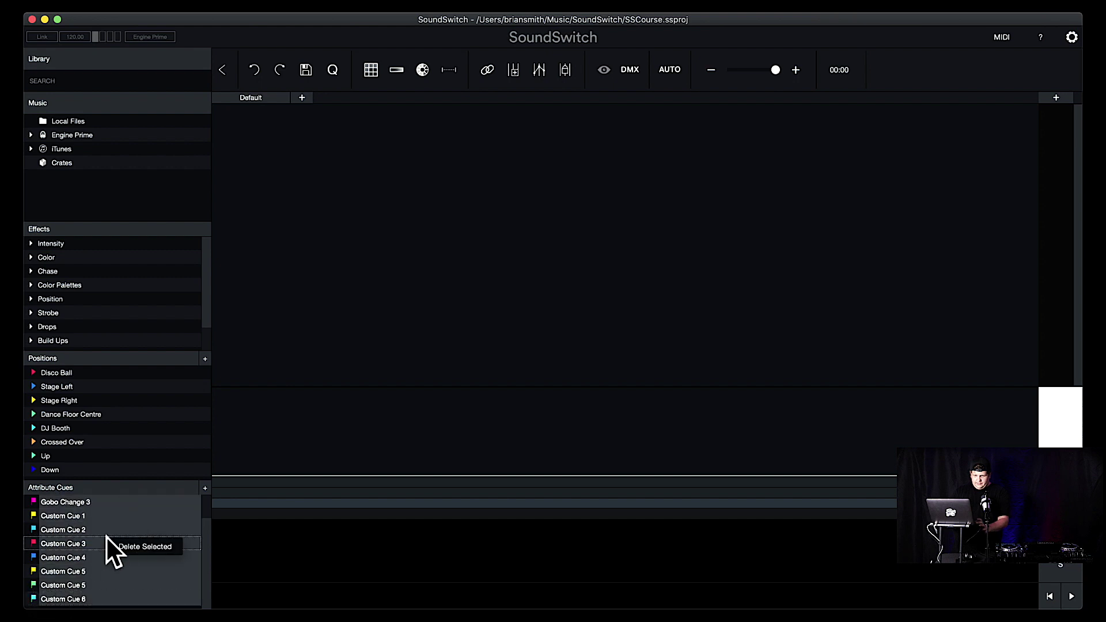
pyautogui.click(121, 544)
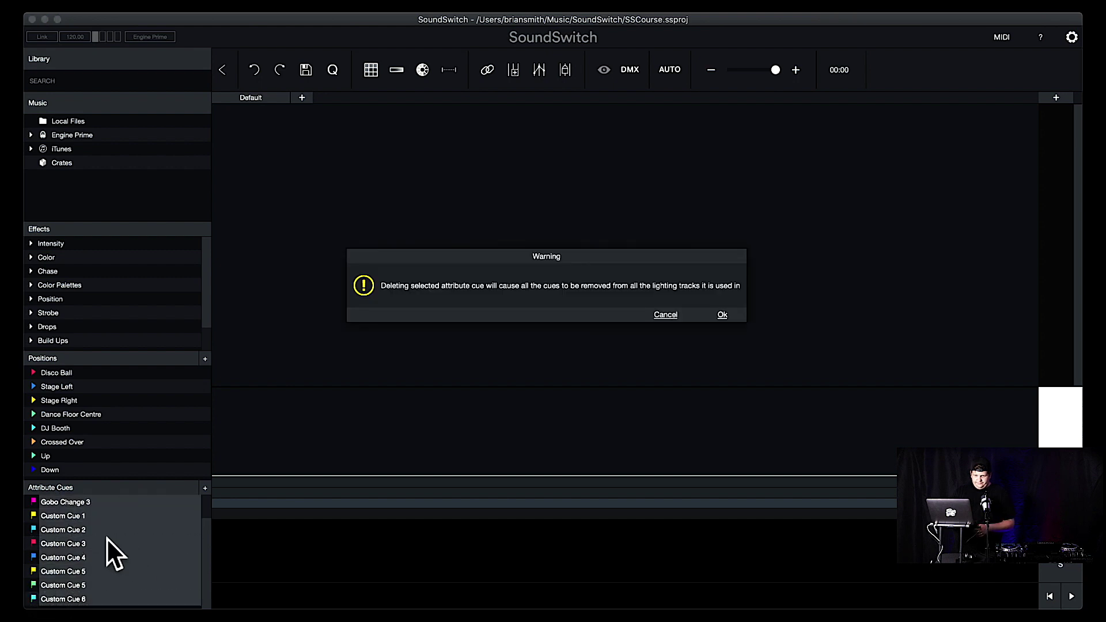
pyautogui.click(723, 315)
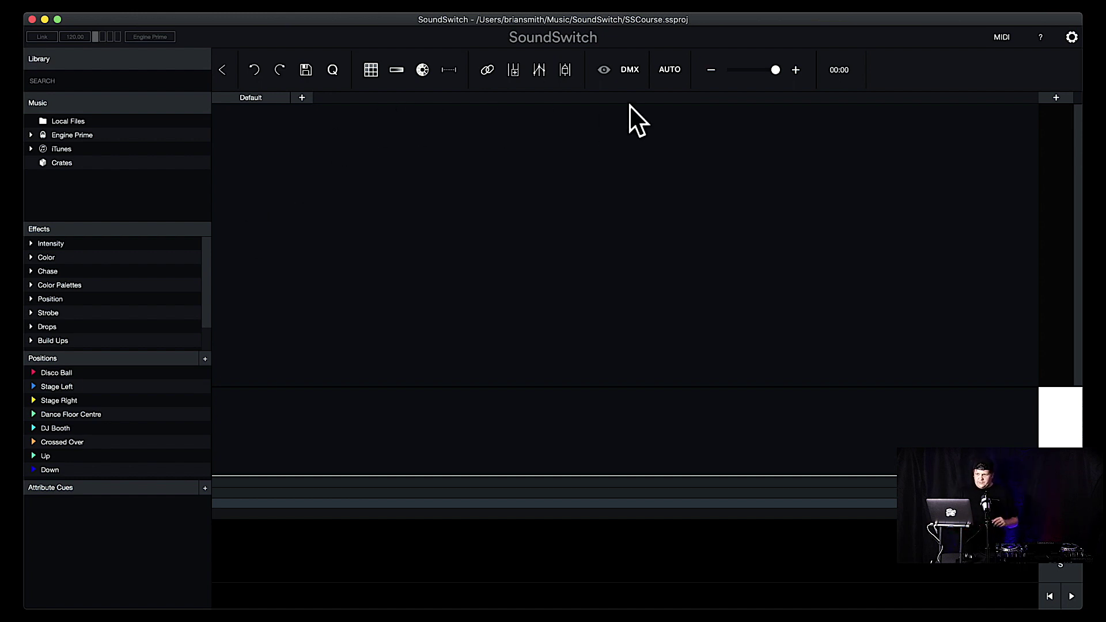
# Open the DMX patching view and list fixtures from All Manufacturers.
pyautogui.click(631, 68)
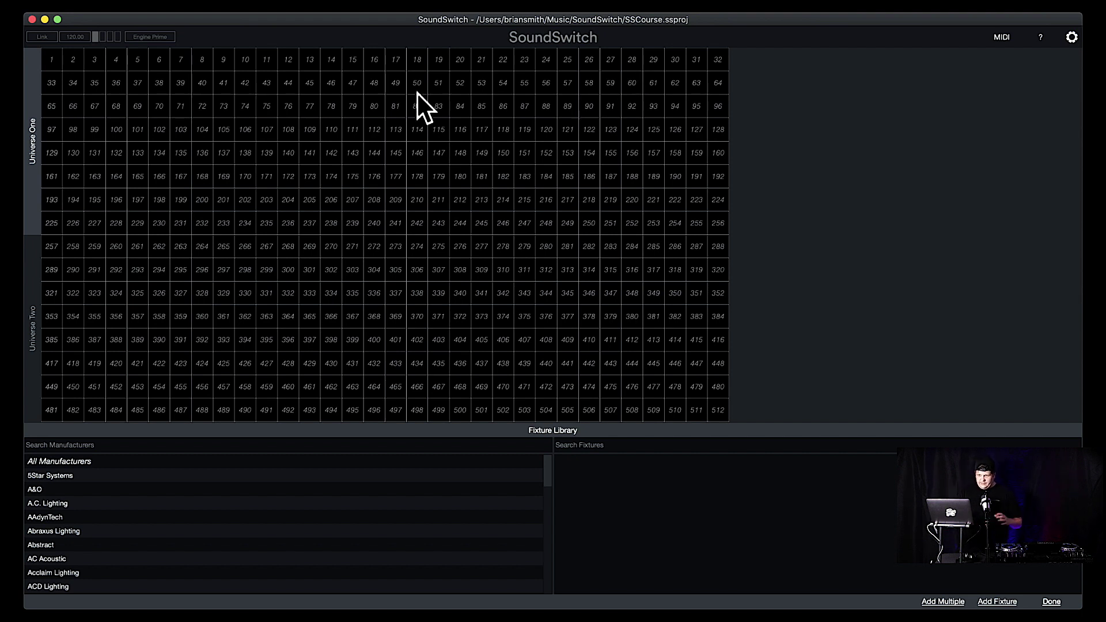
pyautogui.click(77, 462)
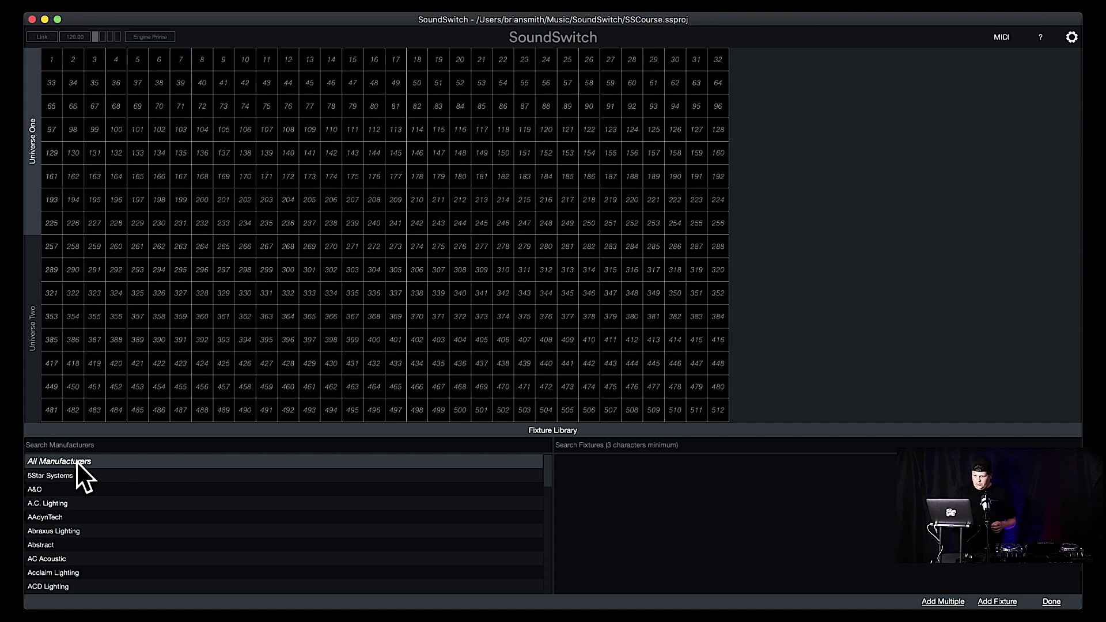
# Search the Fixture Library for 'intimidator 3'.
pyautogui.click(587, 446)
pyautogui.write('in')
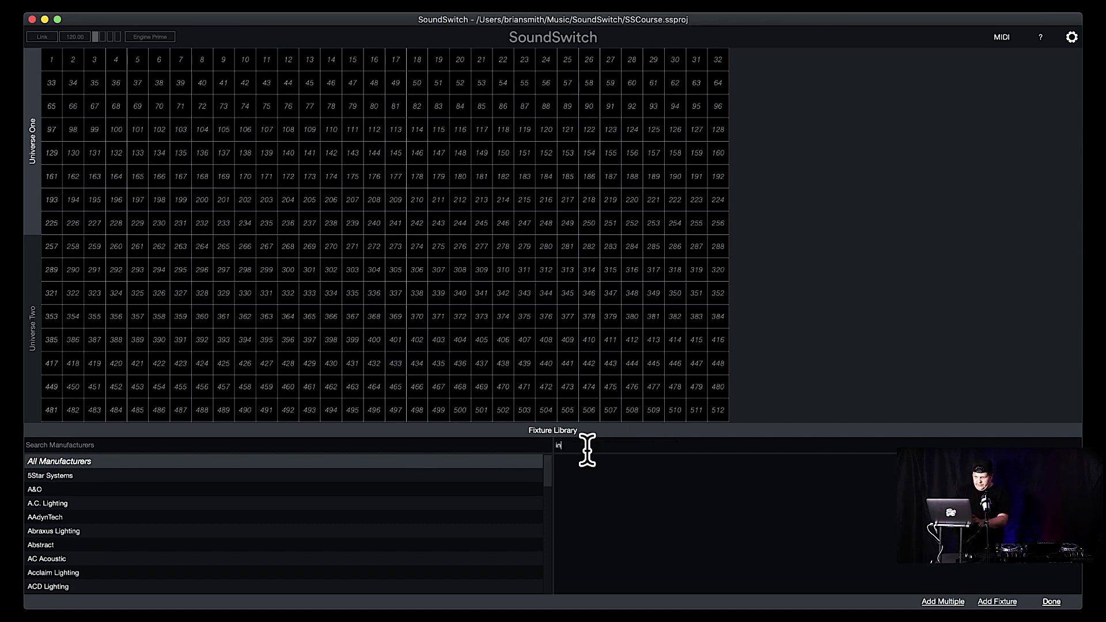
pyautogui.write('tmi')
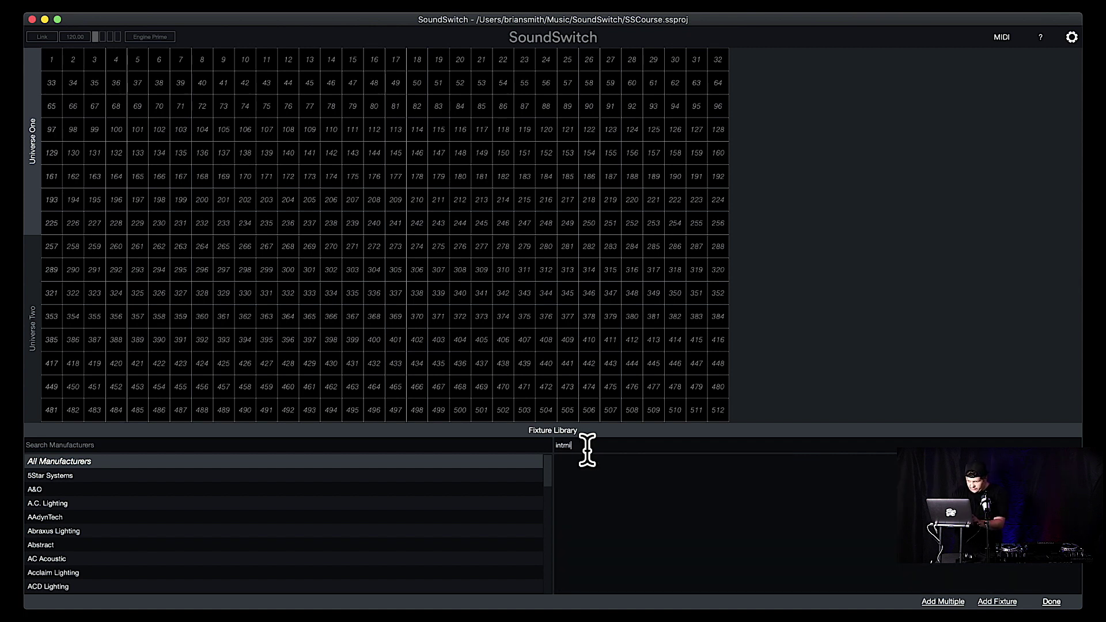
pyautogui.press('BackSpace')
pyautogui.press('BackSpace')
pyautogui.write('im')
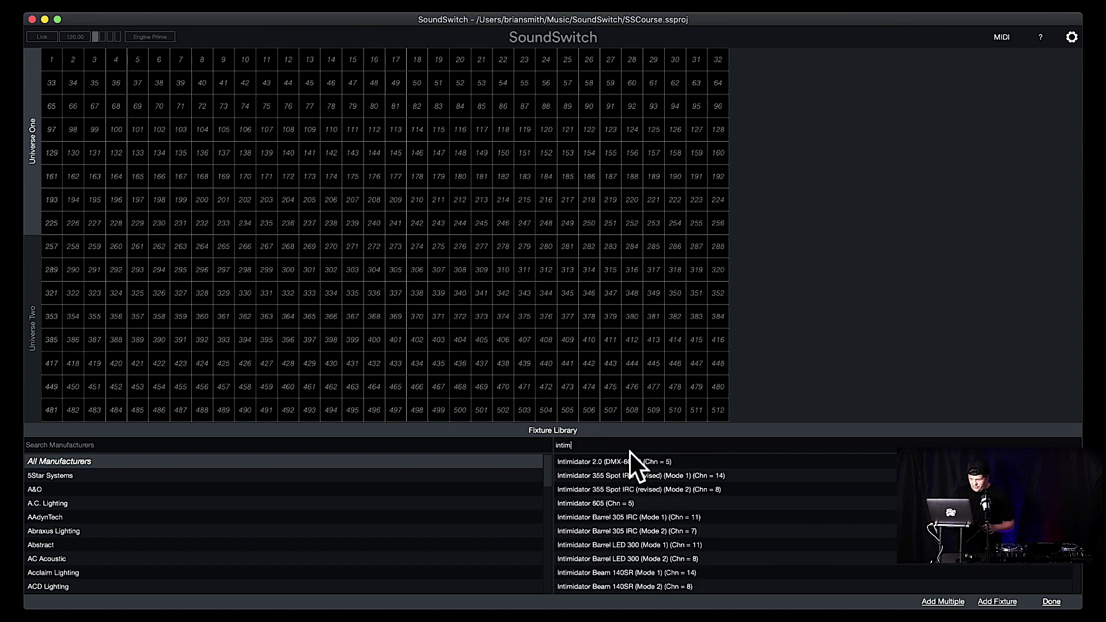
pyautogui.scroll(-5, 637, 478)
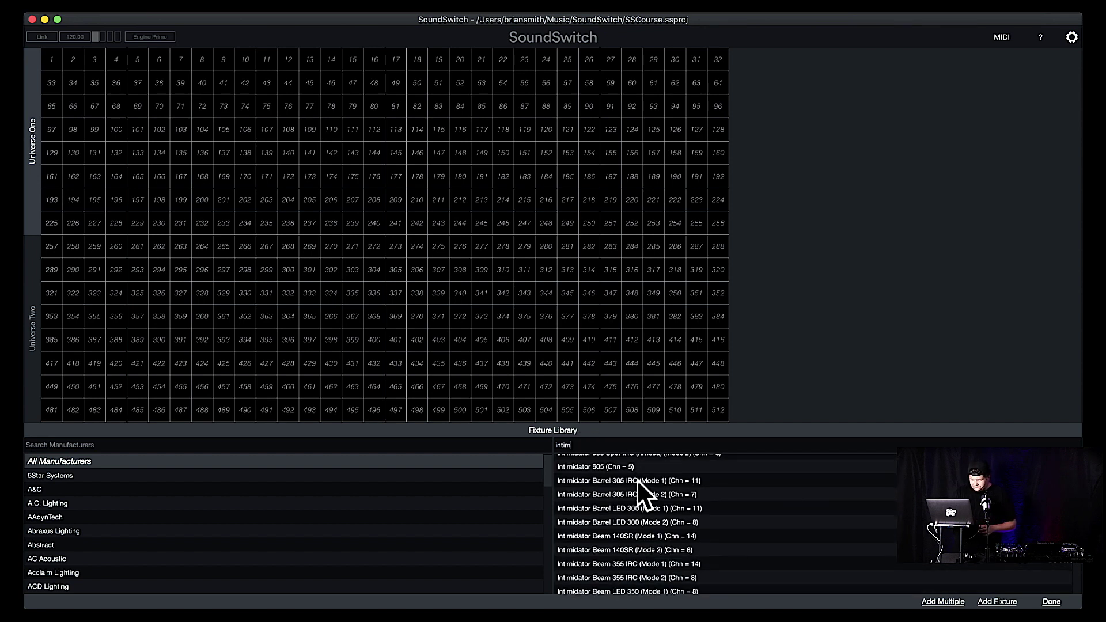
pyautogui.scroll(5, 637, 479)
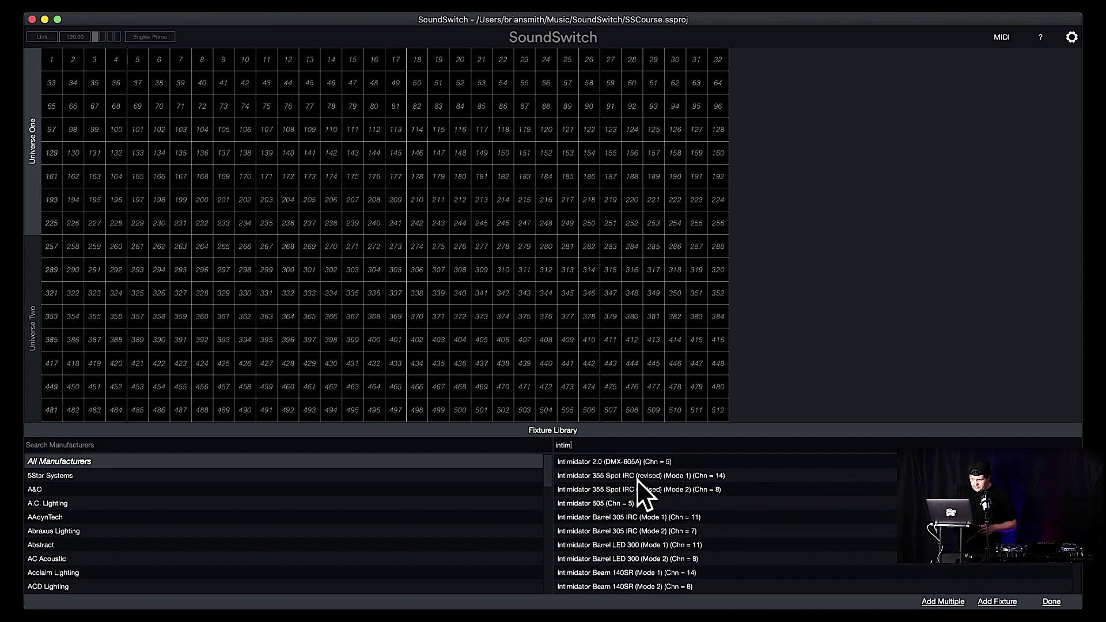
pyautogui.write('idator ')
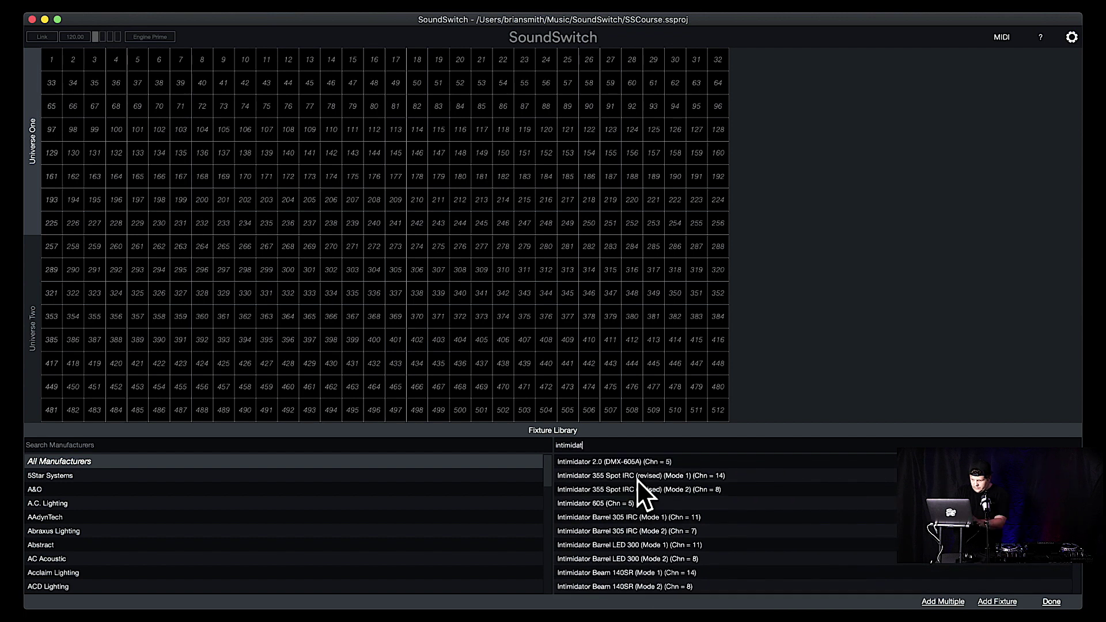
pyautogui.write('3')
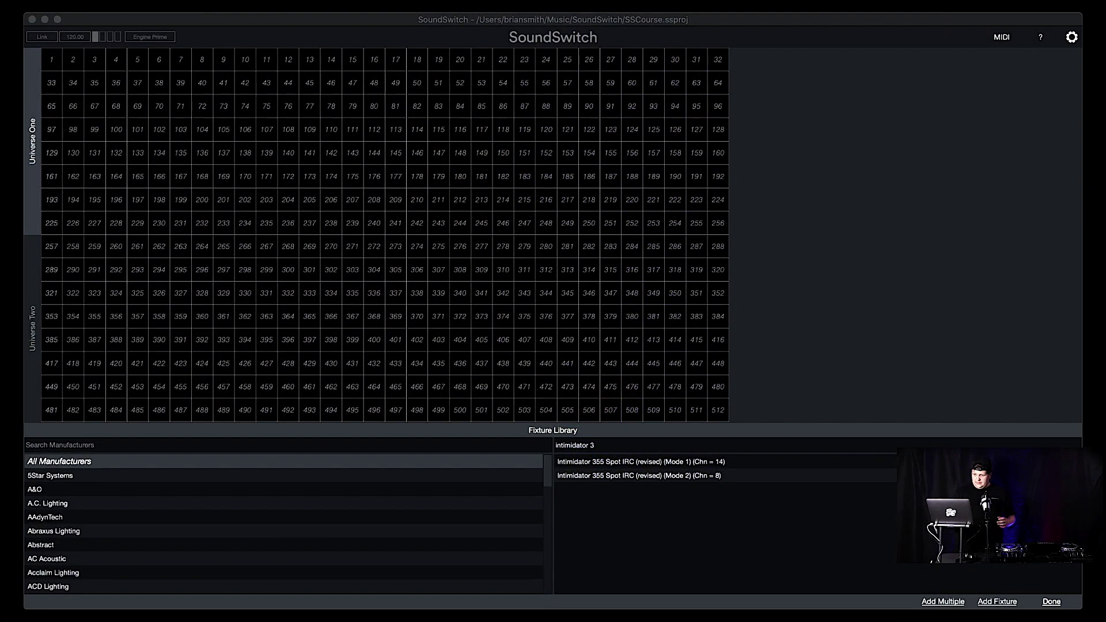
pyautogui.click(628, 473)
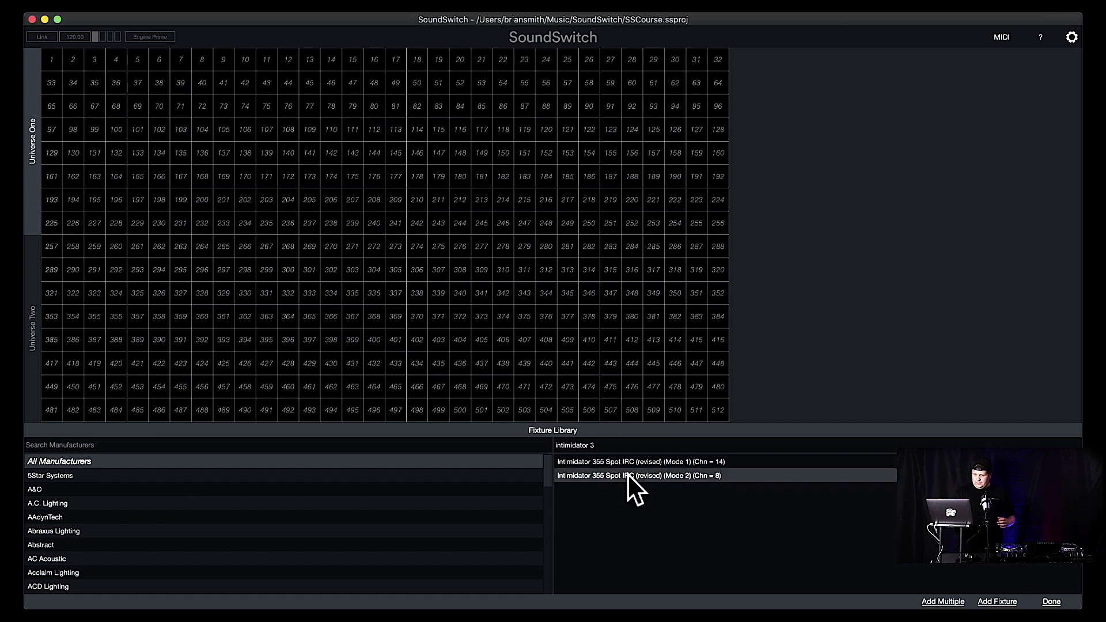
pyautogui.doubleClick(627, 474)
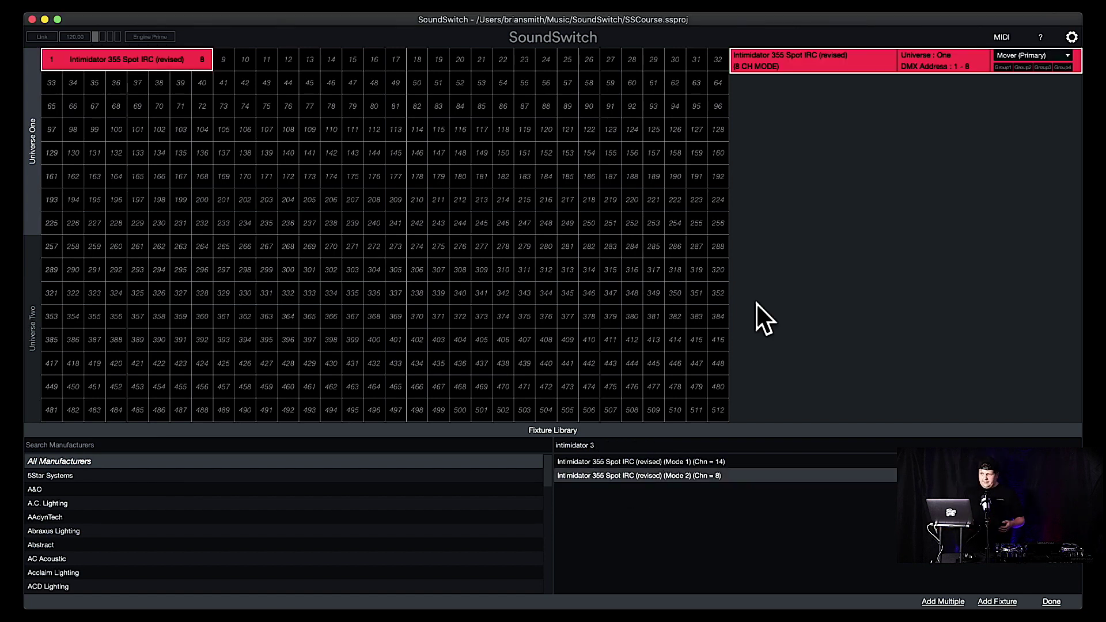
pyautogui.moveTo(876, 495); pyautogui.dragTo(723, 590)
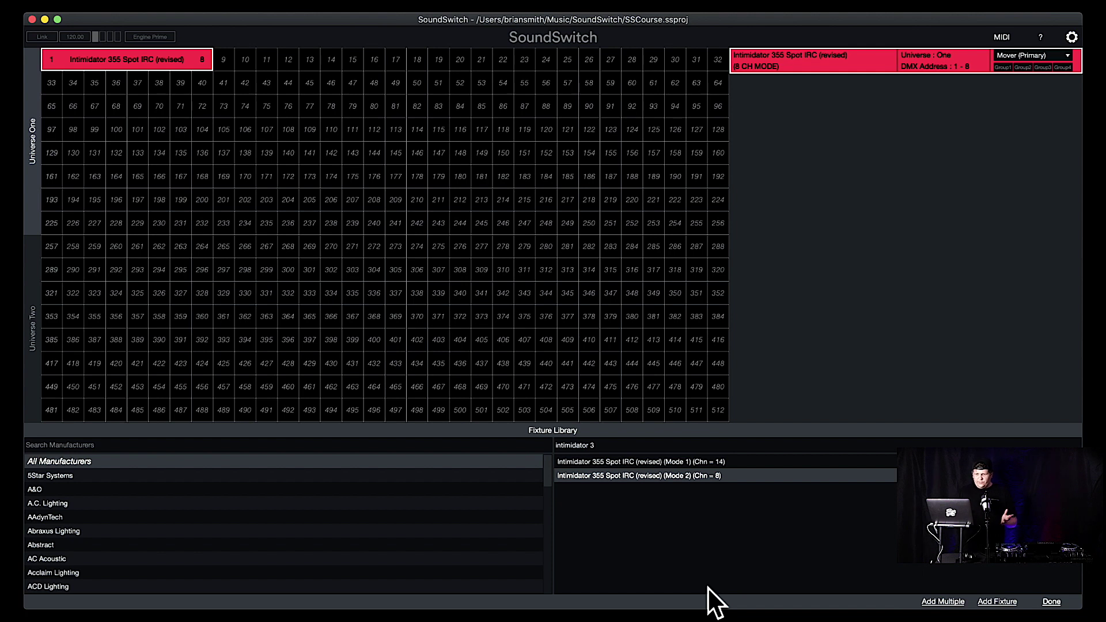
pyautogui.rightClick(784, 53)
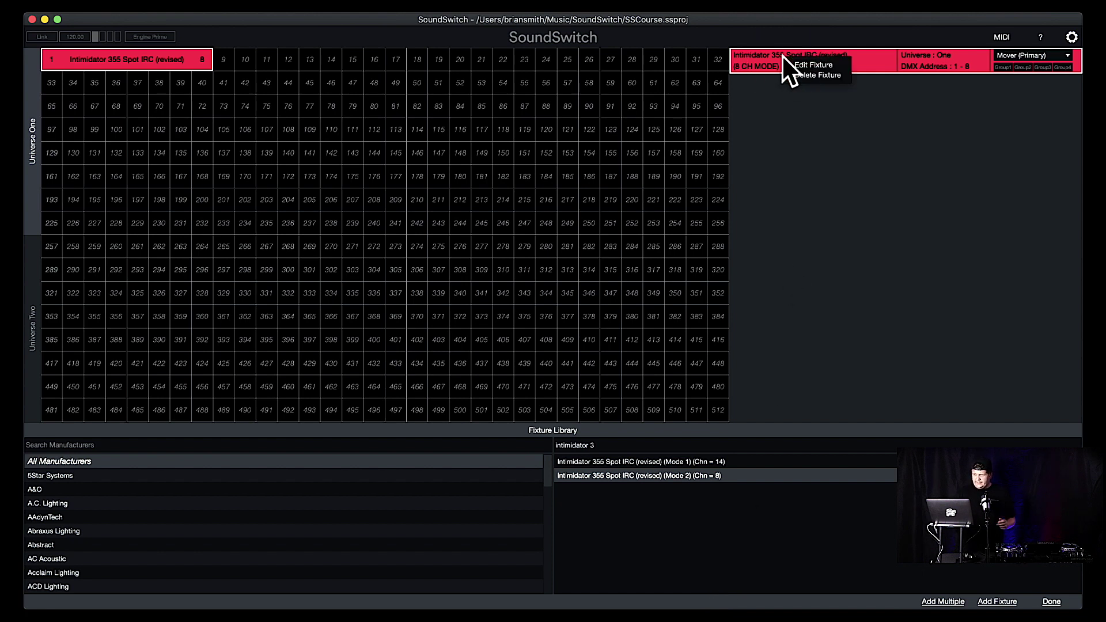
pyautogui.click(797, 74)
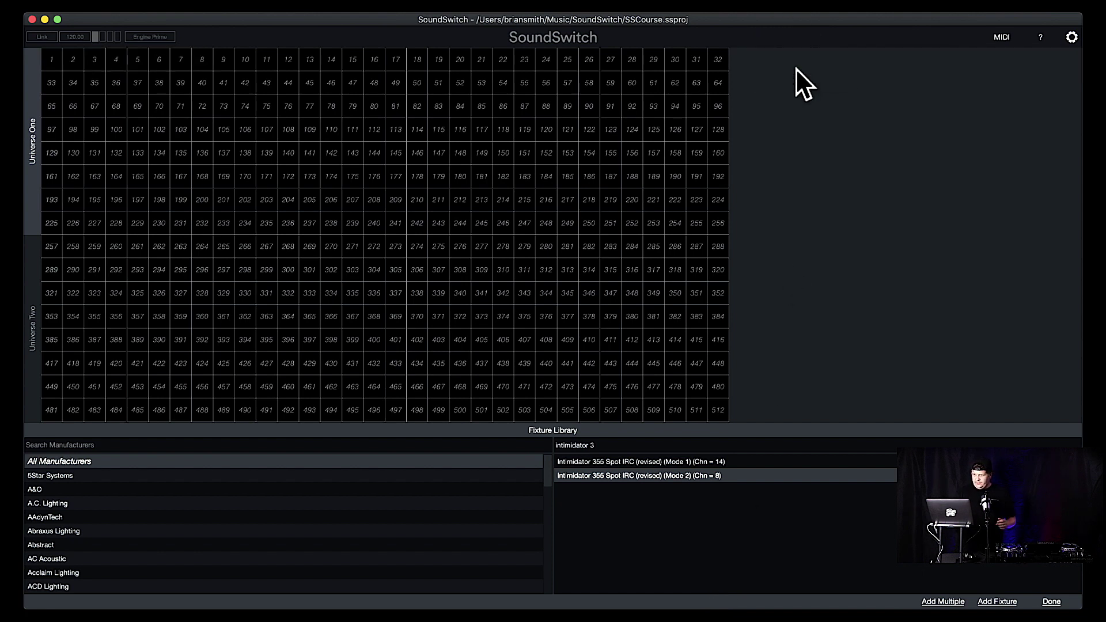
# Add two Intimidator 355 Spot IRC (revised) fixtures, auto-addressed to DMX 1 and 9.
pyautogui.click(948, 601)
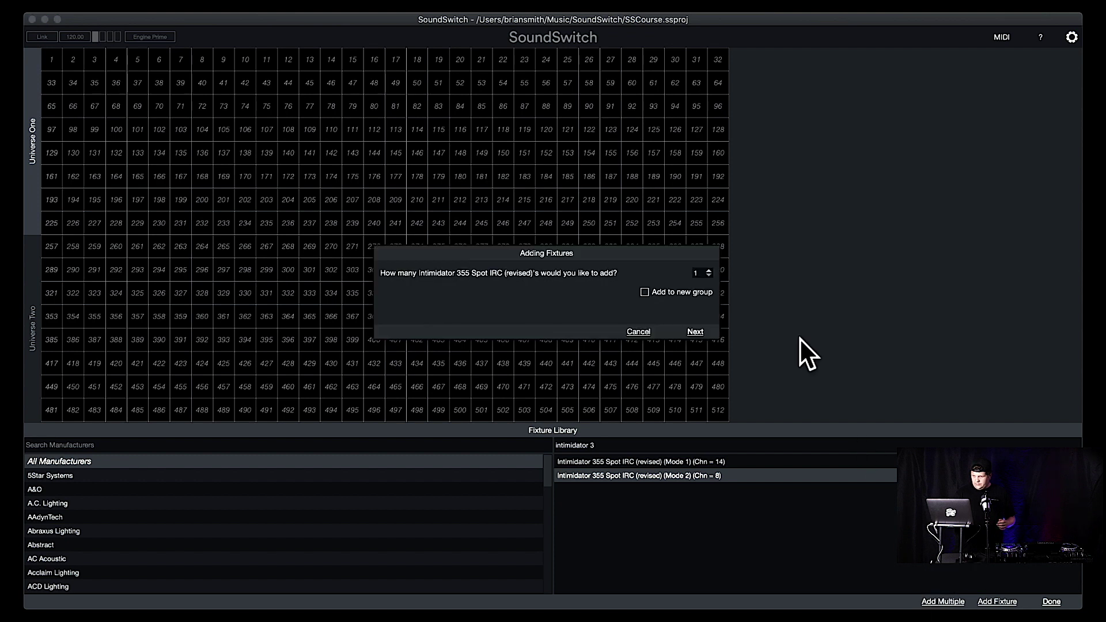
pyautogui.click(710, 270)
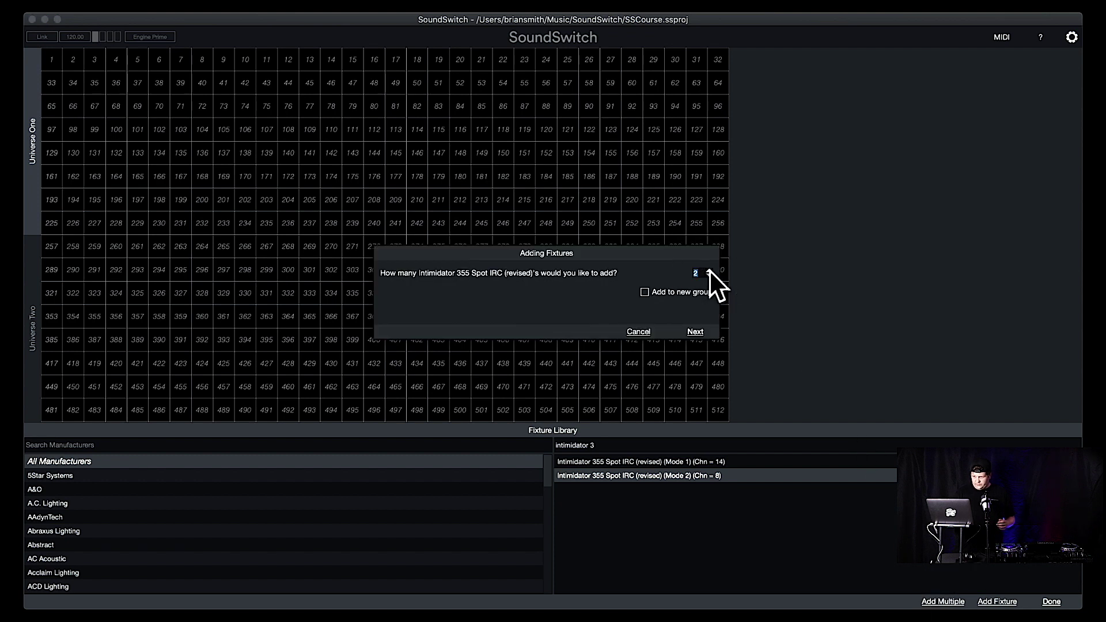
pyautogui.click(696, 331)
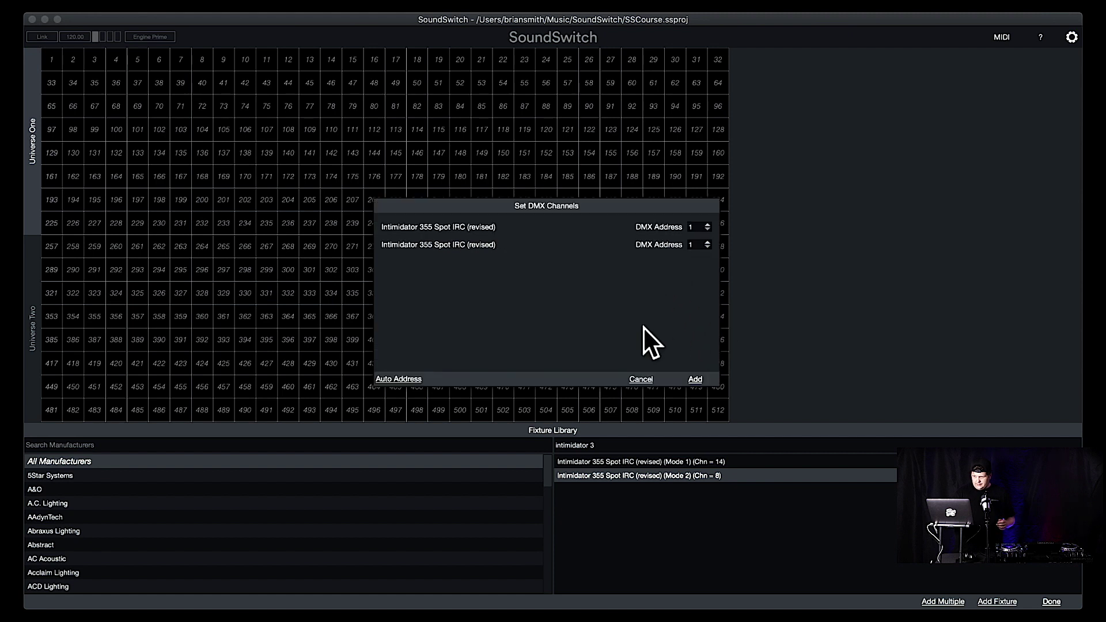
pyautogui.click(406, 378)
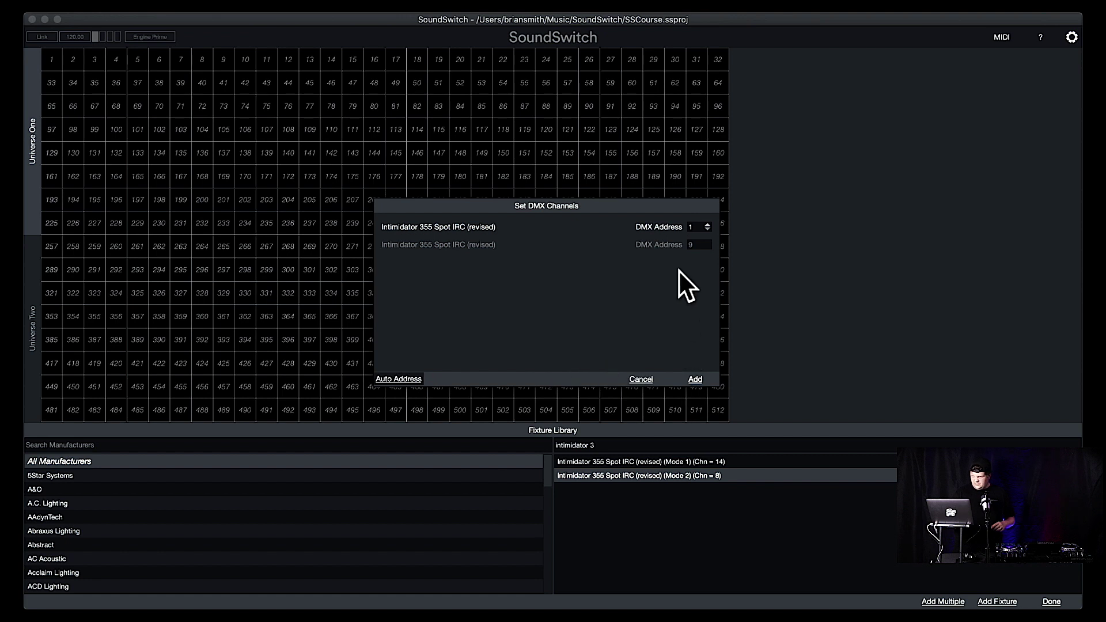